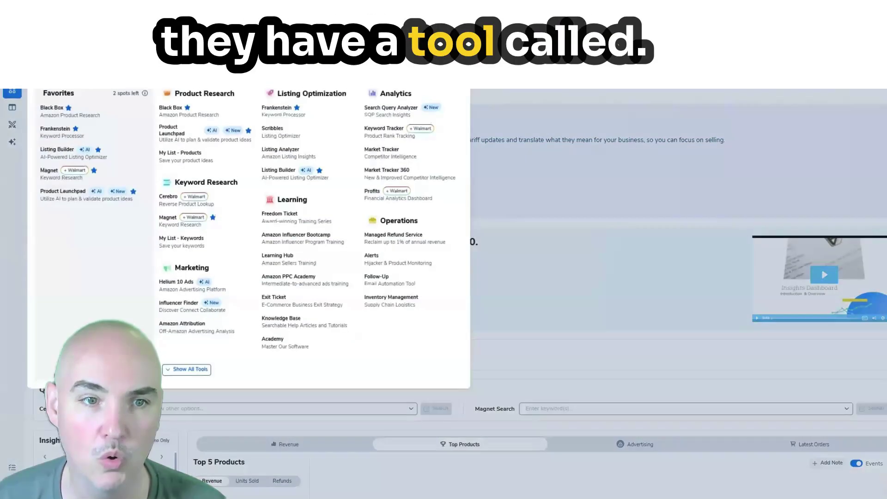
Open the Influencer Finder tool from the Marketing group of the tool list.
click(12, 92)
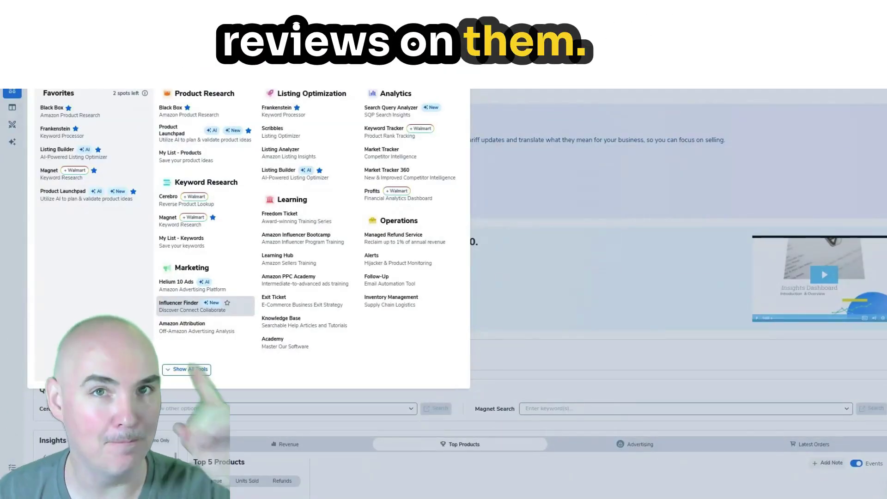
click(198, 307)
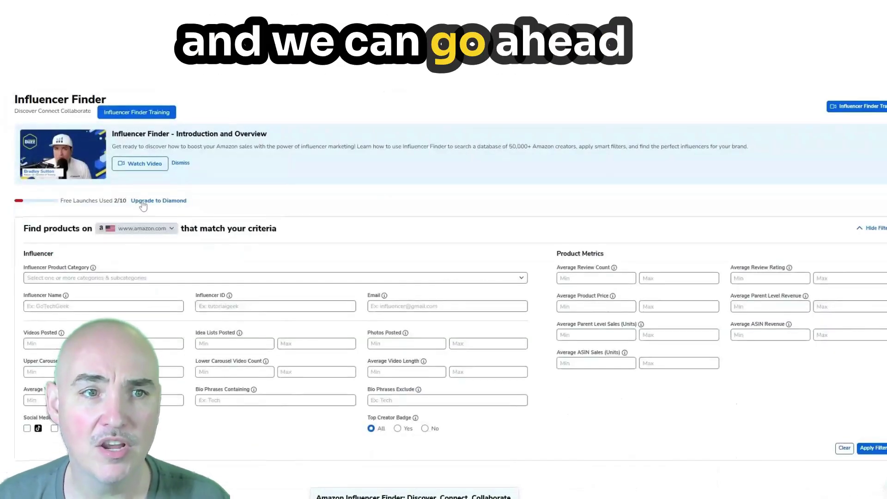
scroll(115, 203, down, 4)
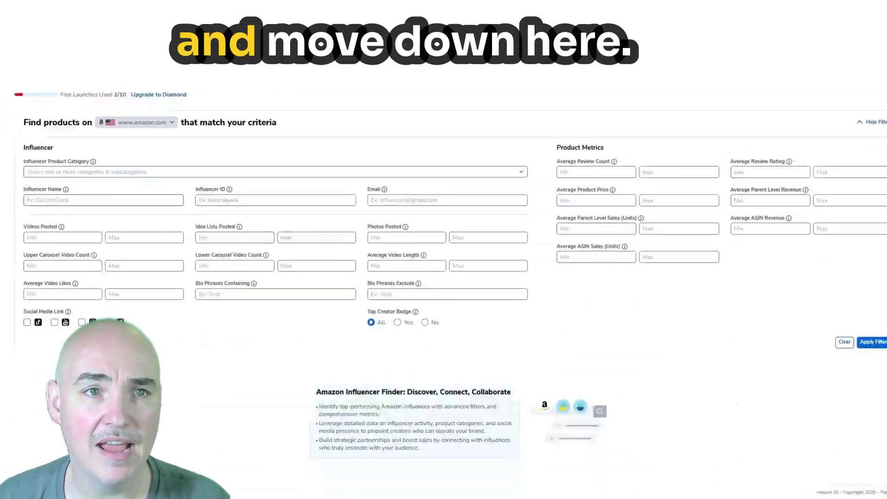
Search the influencer product categories for "ice machines", select both Ice Machines subcategories and apply the filters.
click(59, 172)
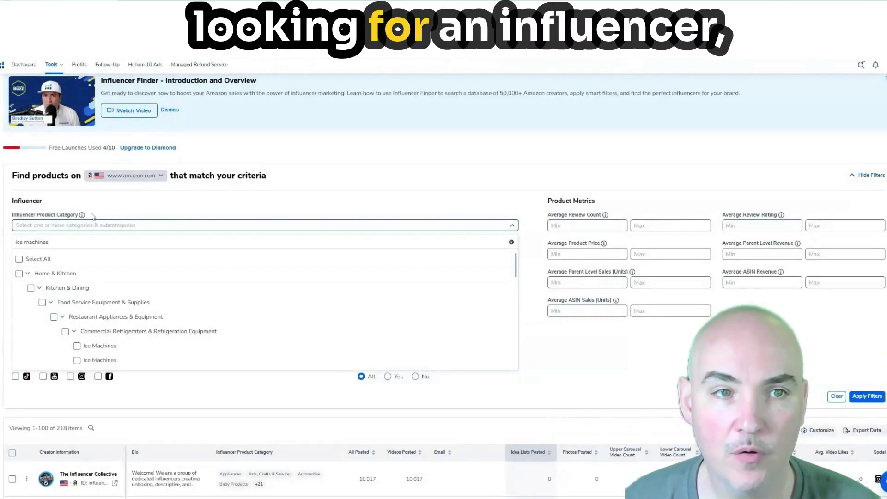
click(106, 207)
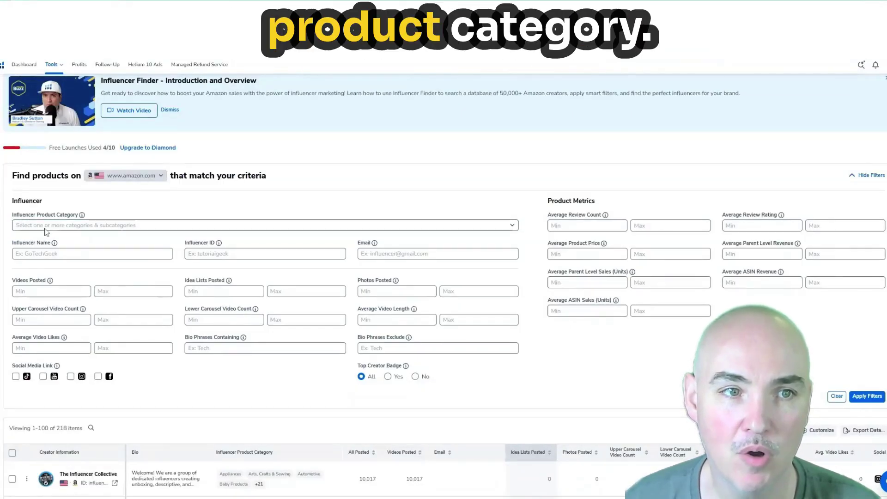
click(45, 228)
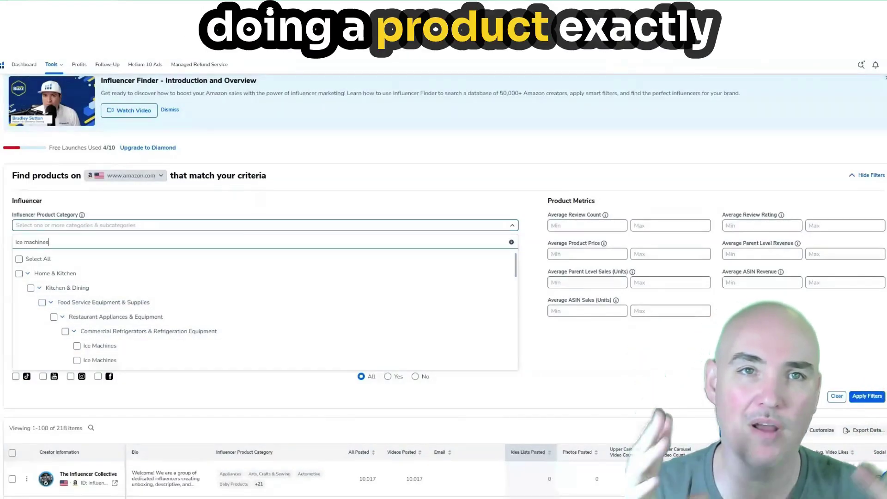
click(77, 346)
click(77, 360)
click(203, 207)
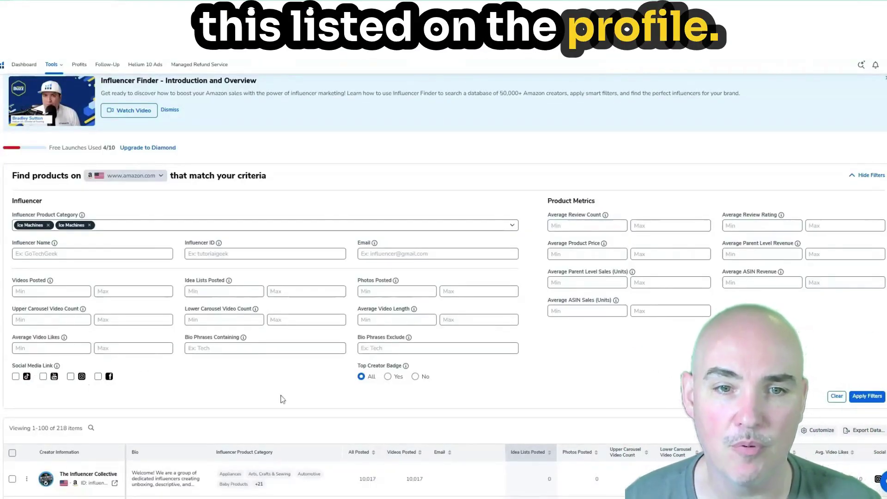
drag(396, 365, 403, 366)
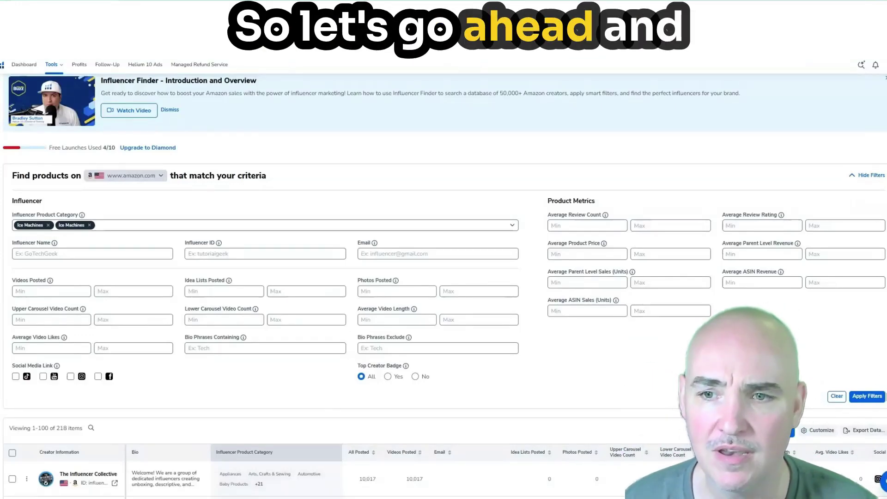
click(876, 398)
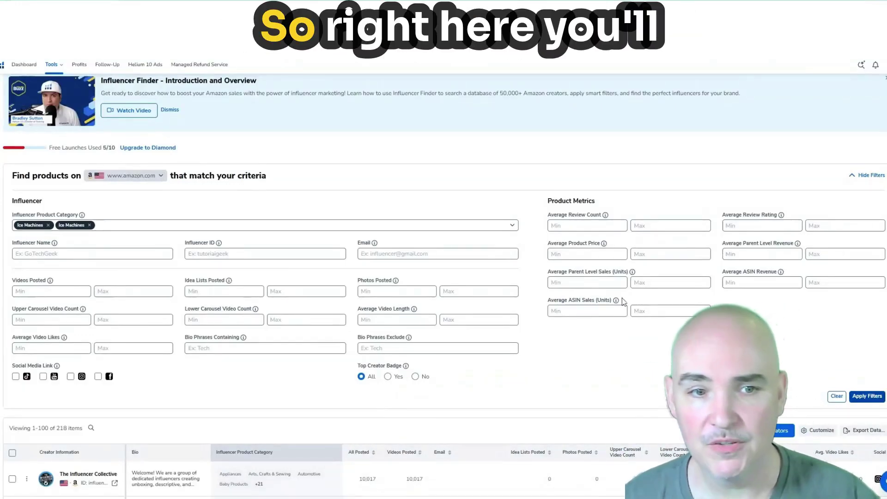
Look through the influencers returned for the Ice Machines categories, including their bios, product categories and posted videos.
scroll(876, 391, down, 4)
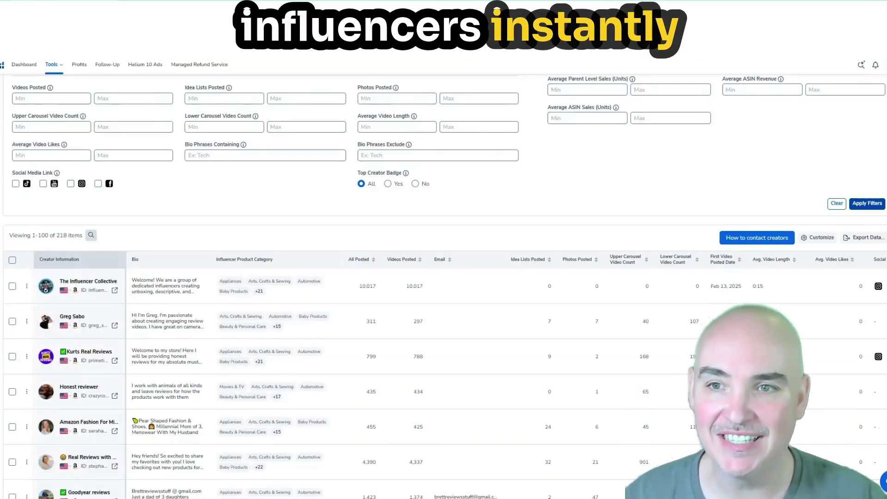
scroll(429, 222, down, 2)
key(ctrl+minus)
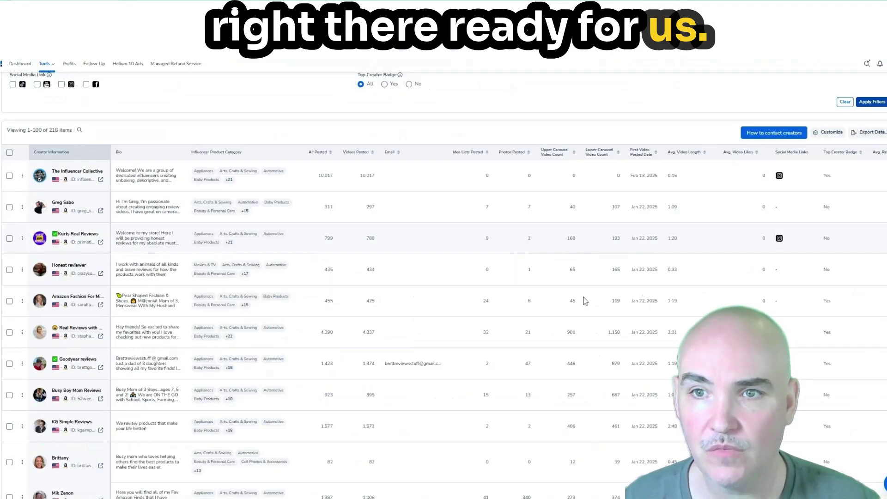
scroll(706, 258, down, 3)
scroll(721, 249, up, 5)
scroll(623, 250, down, 3)
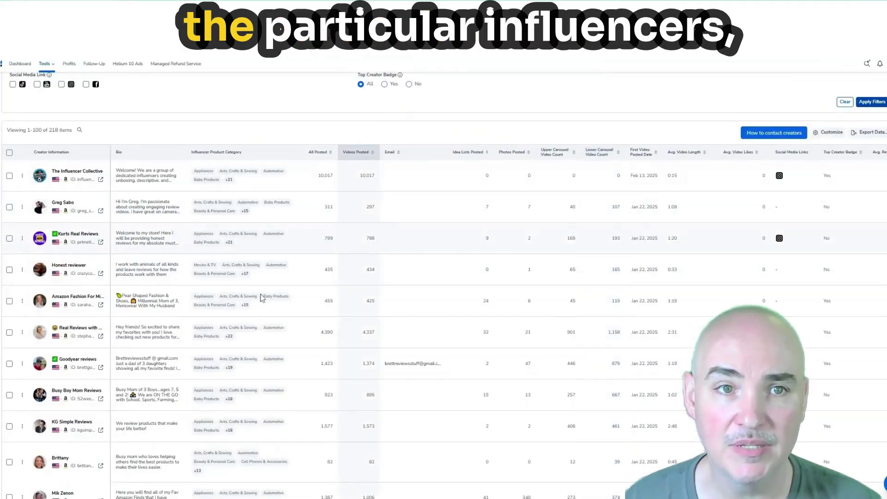
key(ctrl+plus)
key(ctrl+plus)
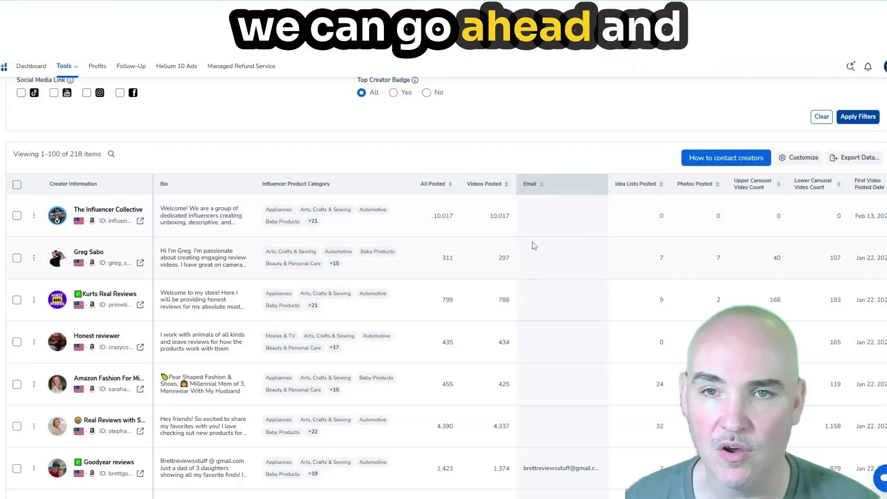
Examine the results columns for idea lists, carousel video counts, first video date, average video length and likes, and top creator badge.
mouse_move(629, 192)
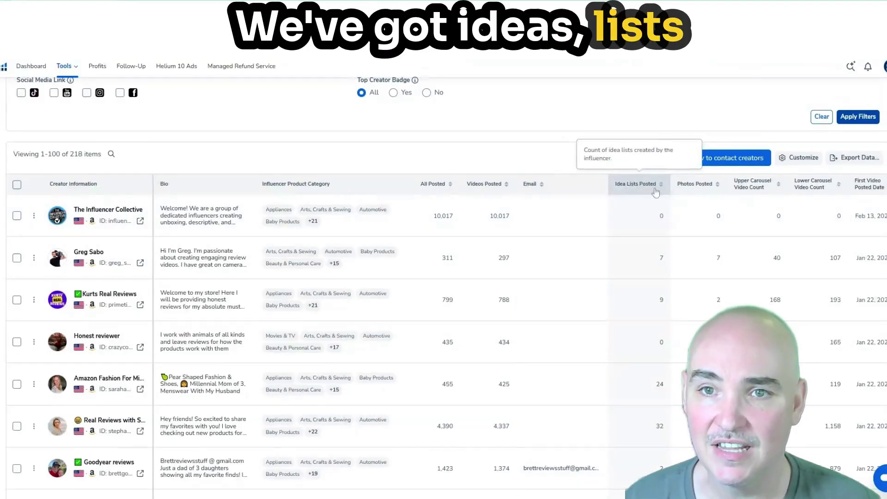
mouse_move(754, 192)
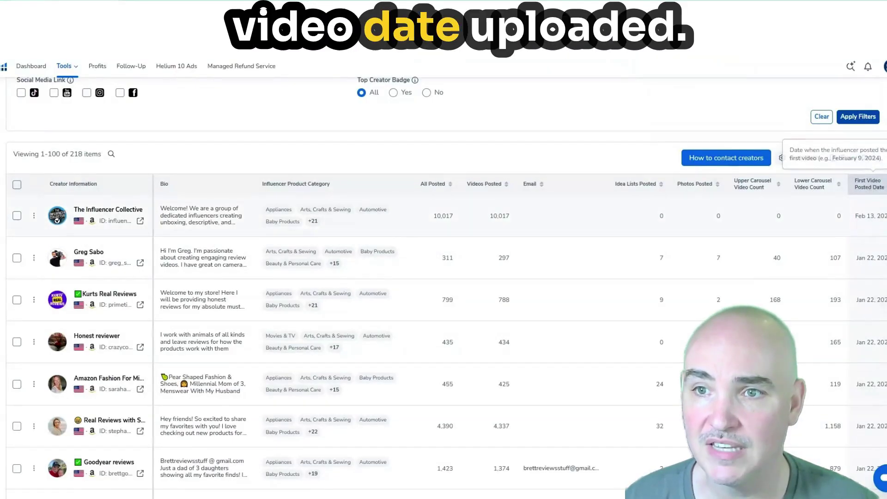
key(ctrl+minus)
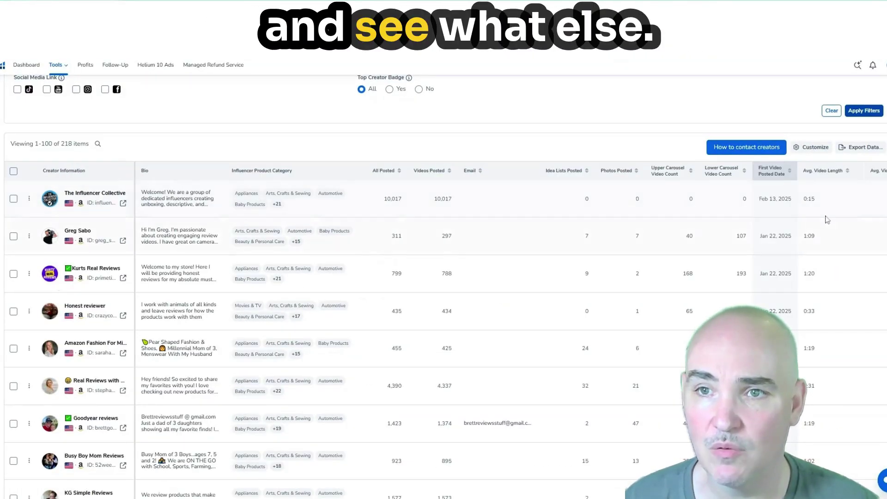
key(ctrl+minus)
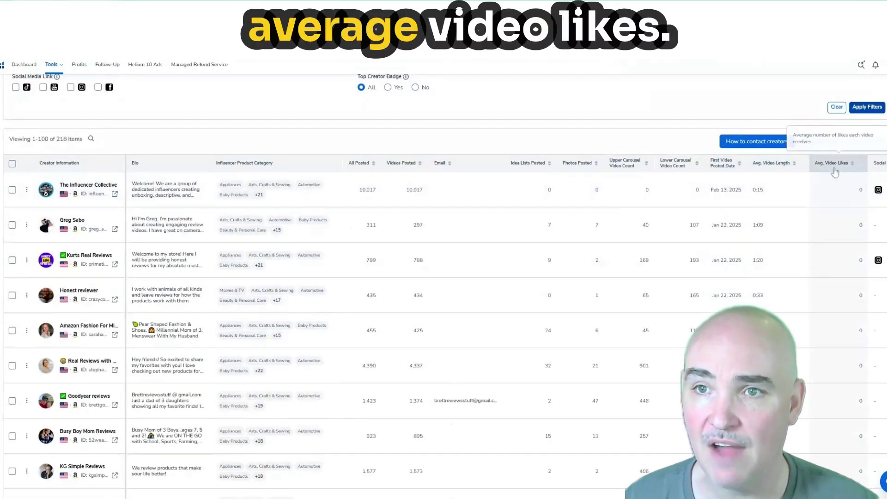
key(ctrl+minus)
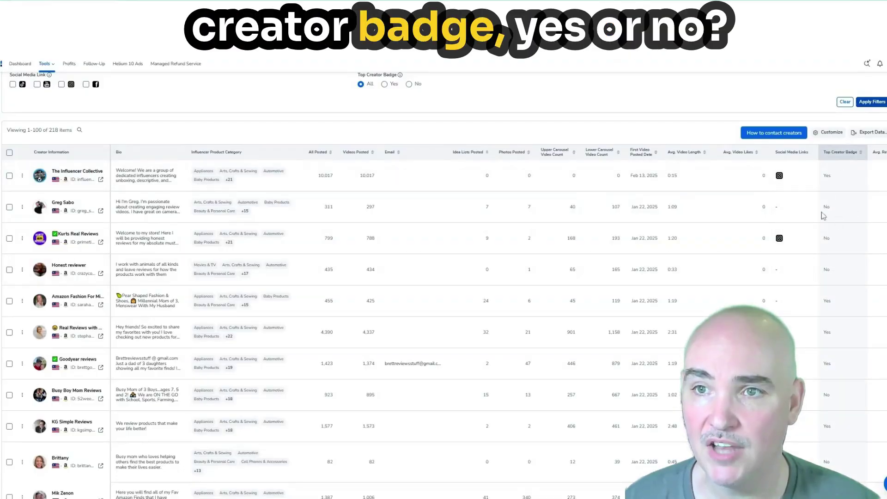
key(ctrl+minus)
key(ctrl+plus)
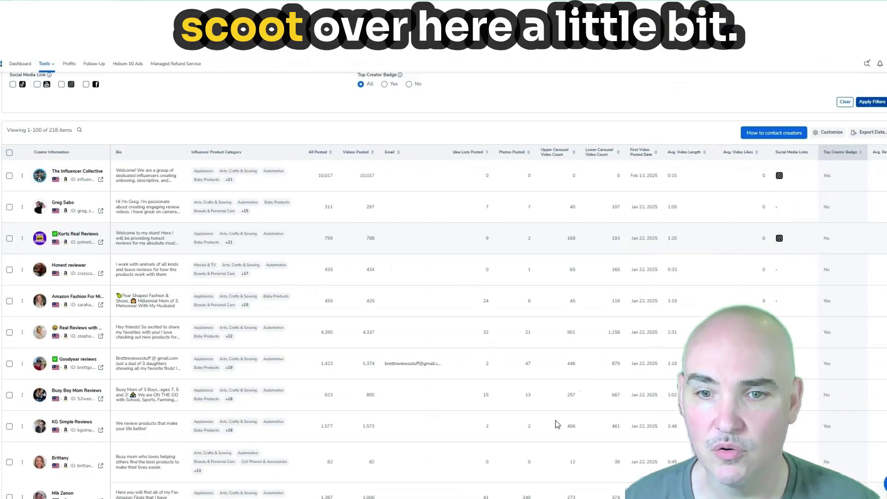
Examine the review, price, revenue and sales columns of the results, and the rows-per-page setting at the table's end.
key(ctrl+plus)
scroll(596, 379, down, 5)
scroll(596, 378, down, 15)
scroll(596, 379, right, 5)
scroll(483, 327, right, 3)
scroll(483, 328, up, 20)
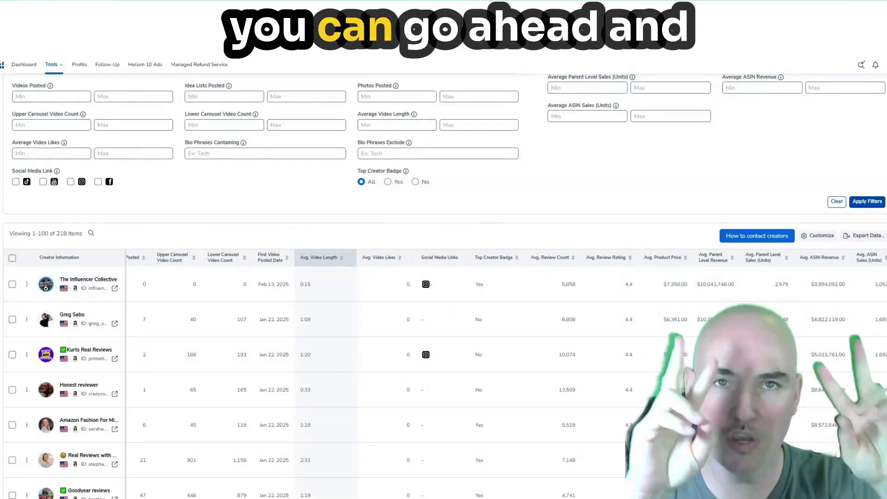
scroll(653, 273, down, 15)
scroll(653, 273, down, 10)
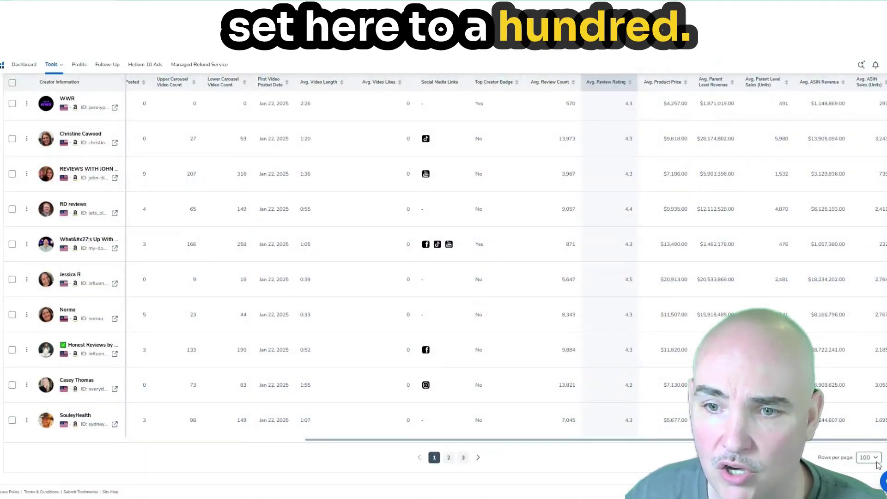
drag(462, 439, 164, 446)
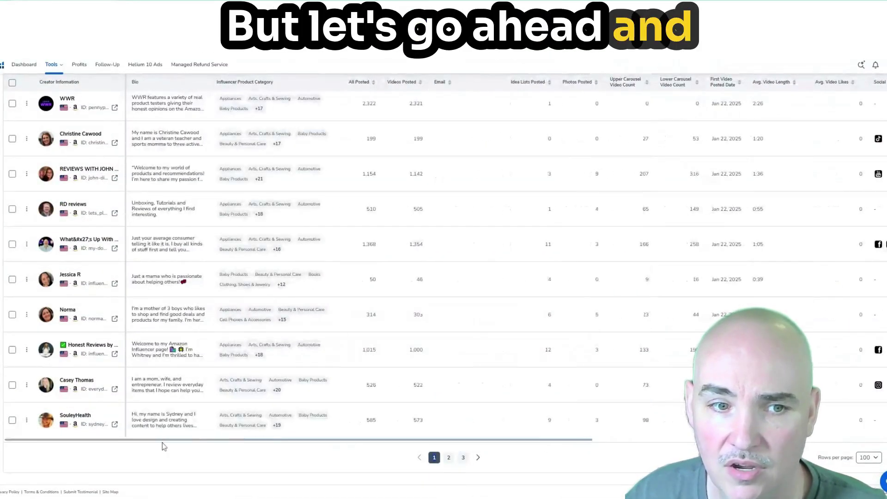
Sort the influencer results by the Email column in descending order so creators with a contact email come first.
scroll(572, 257, up, 20)
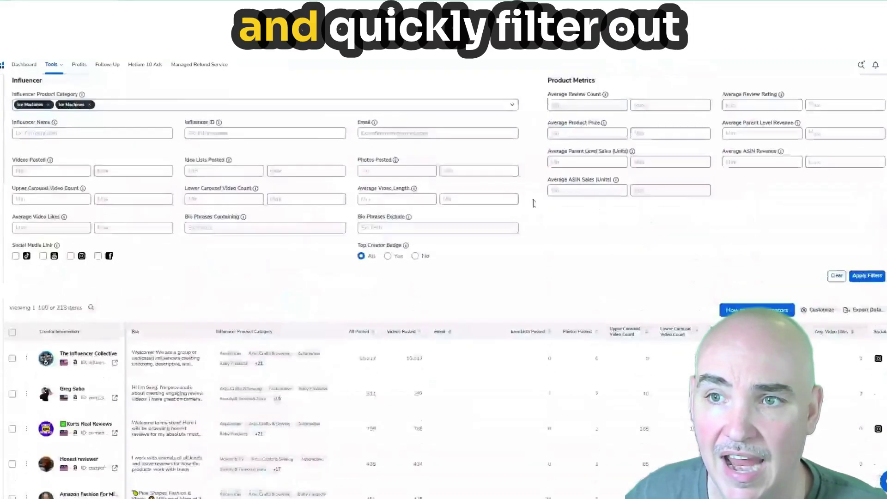
scroll(533, 203, down, 5)
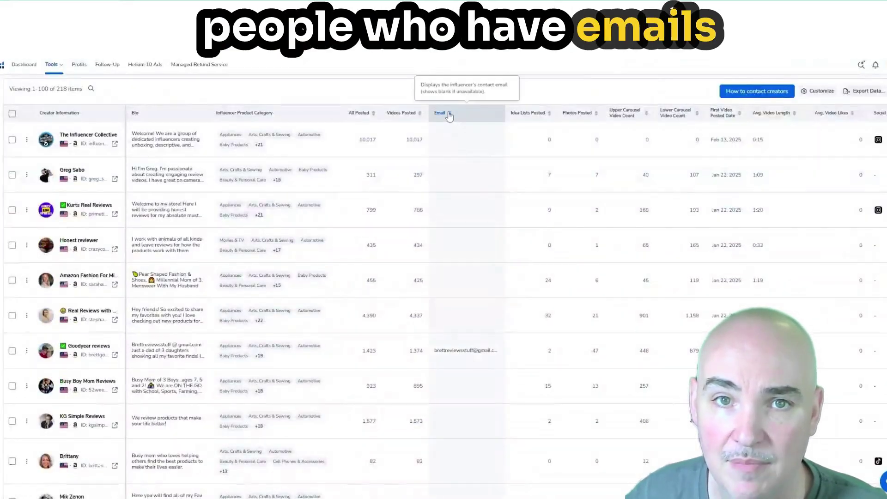
click(449, 116)
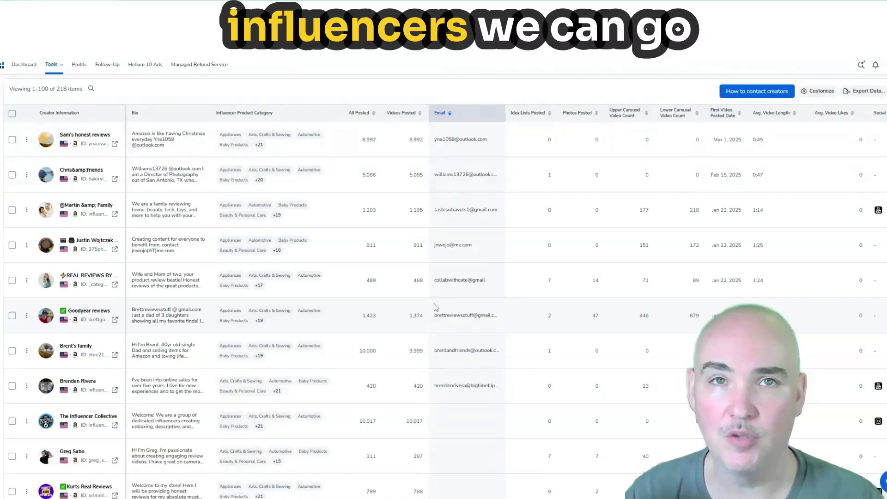
Look through the sorted influencers and examine which social media links each one lists.
scroll(570, 328, down, 20)
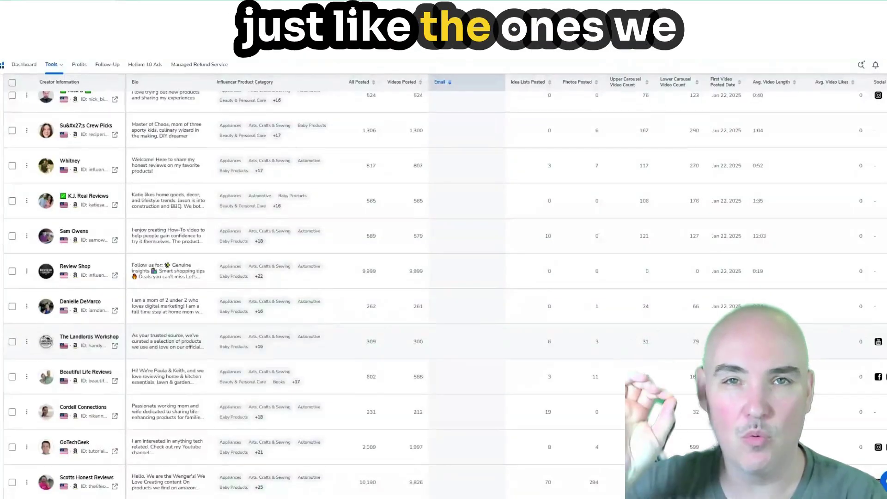
scroll(594, 401, down, 15)
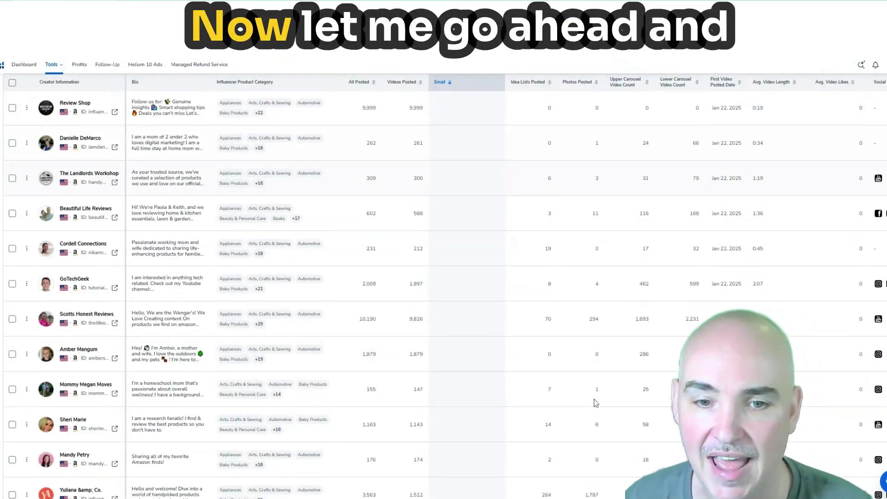
scroll(658, 415, right, 5)
scroll(658, 416, down, 10)
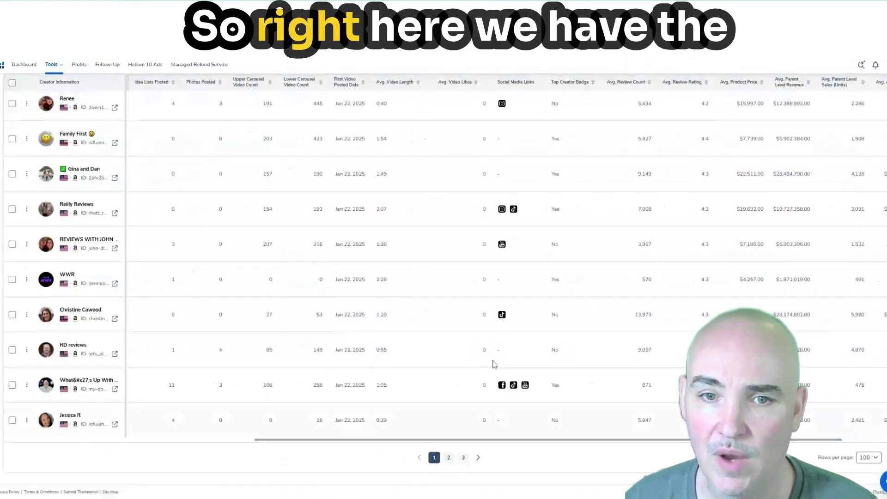
scroll(653, 363, up, 20)
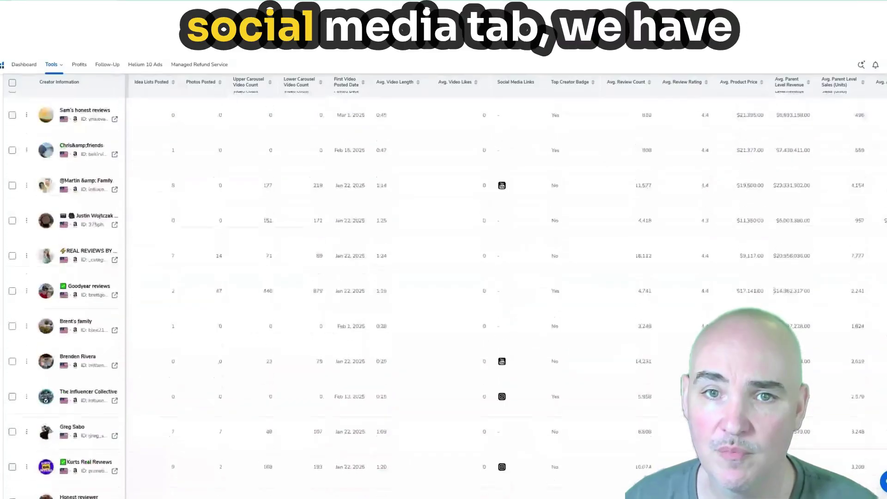
scroll(527, 168, down, 5)
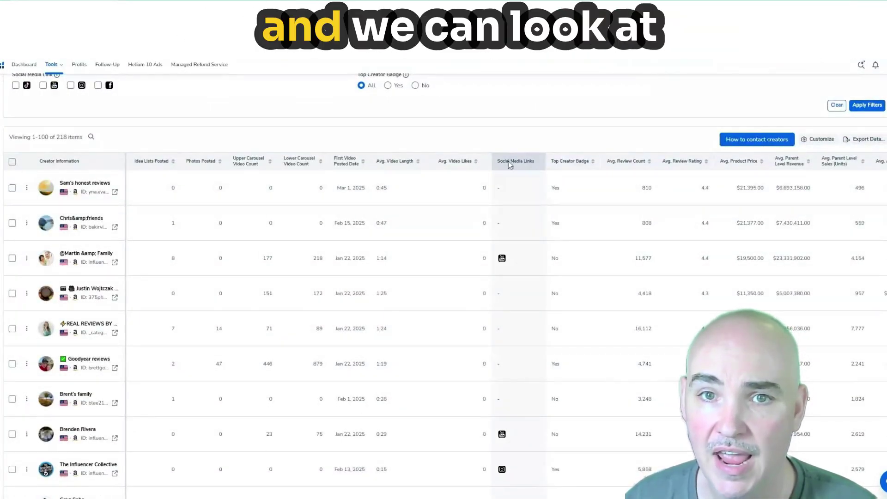
scroll(510, 228, down, 1)
scroll(502, 212, down, 4)
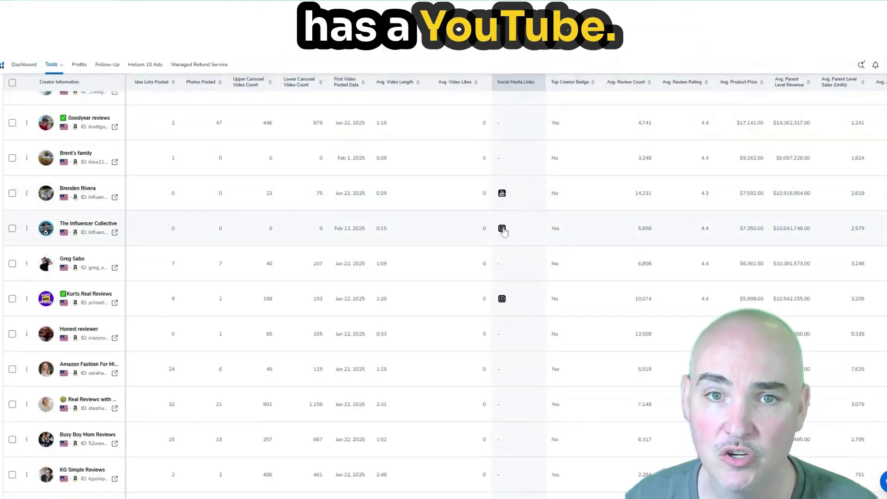
scroll(504, 232, down, 3)
scroll(501, 159, down, 2)
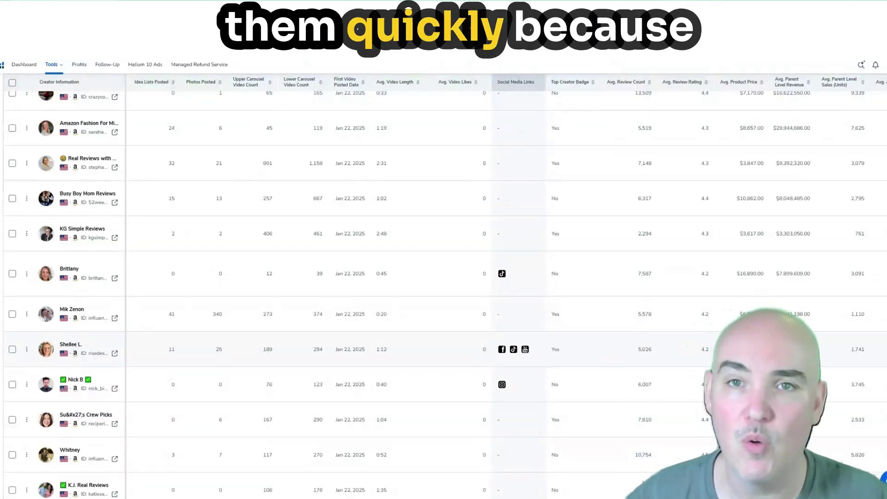
scroll(624, 200, down, 2)
Export the filtered influencer results as a spreadsheet file.
scroll(661, 191, up, 15)
scroll(762, 238, down, 3)
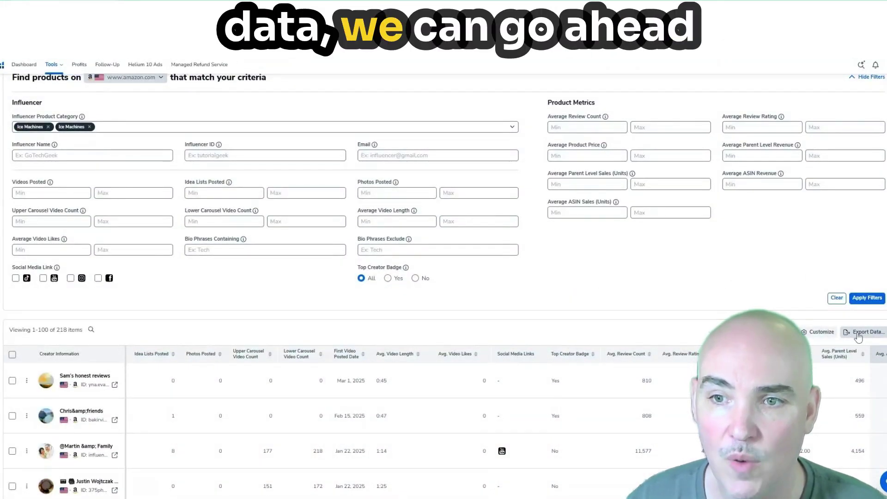
click(855, 333)
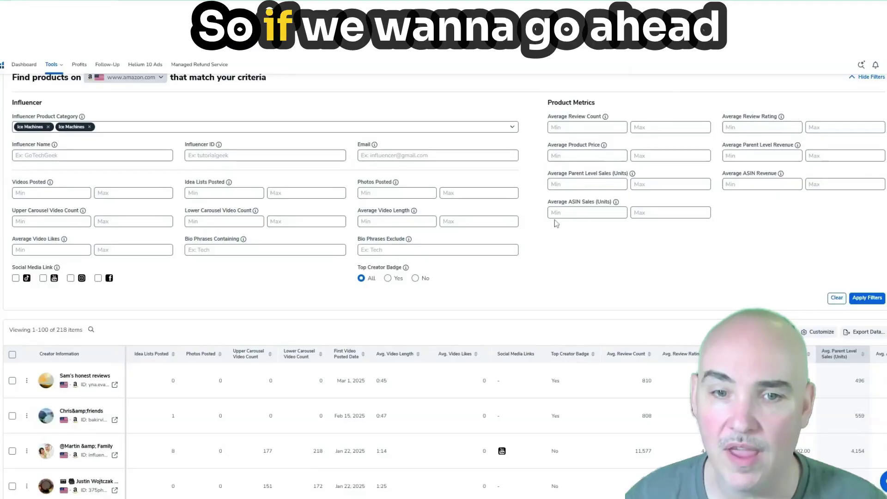
scroll(508, 296, down, 4)
scroll(508, 324, down, 3)
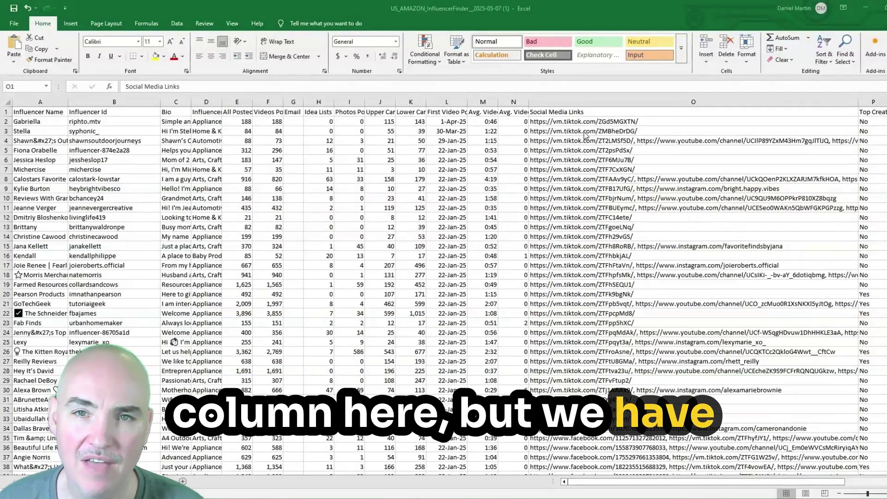
Look through the exported spreadsheet and examine which TikTok, YouTube, Instagram and Facebook links the Social Media Links column lists.
scroll(610, 208, down, 5)
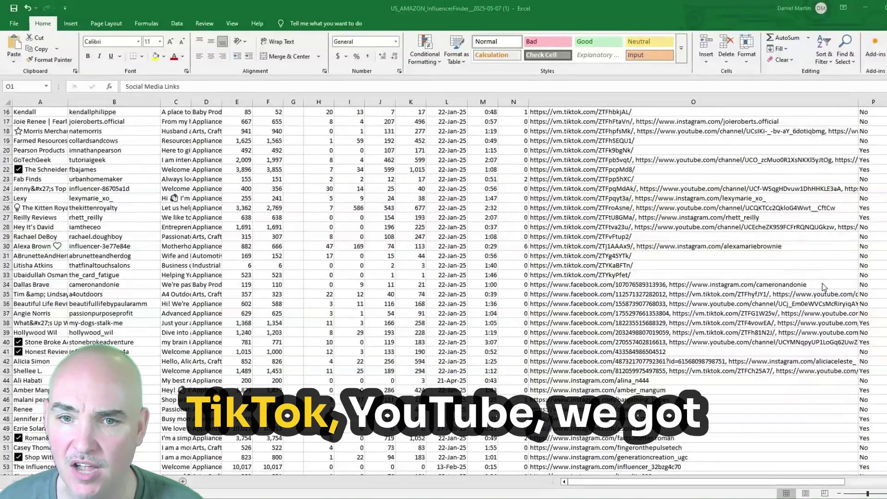
scroll(619, 274, down, 3)
scroll(601, 276, down, 4)
scroll(601, 276, down, 8)
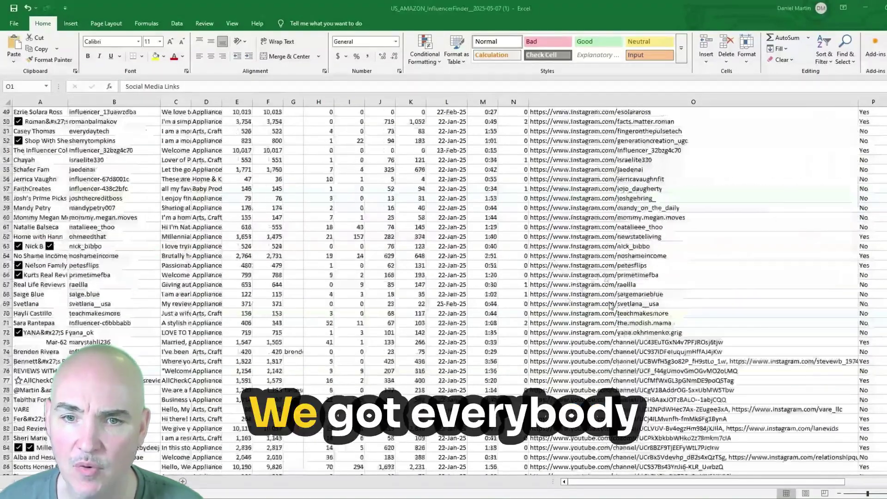
scroll(614, 296, up, 20)
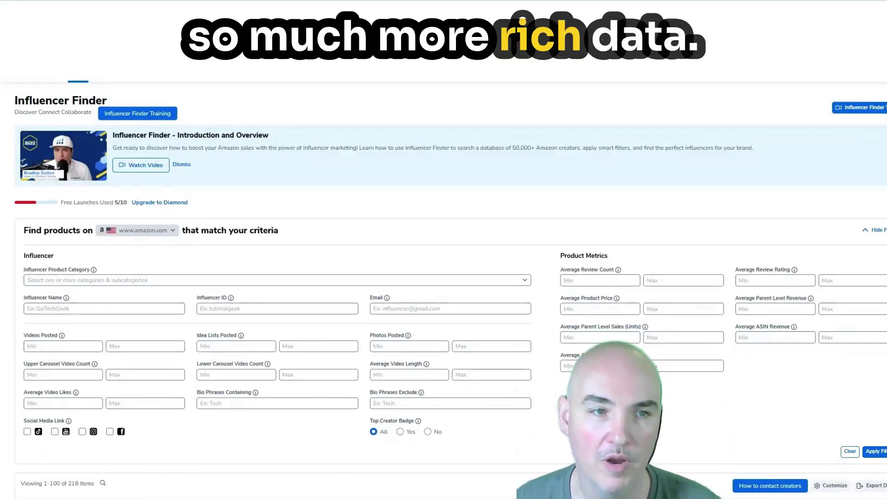
Filter the influencers by the Kitchen & Dining product category under Home & Kitchen.
click(166, 281)
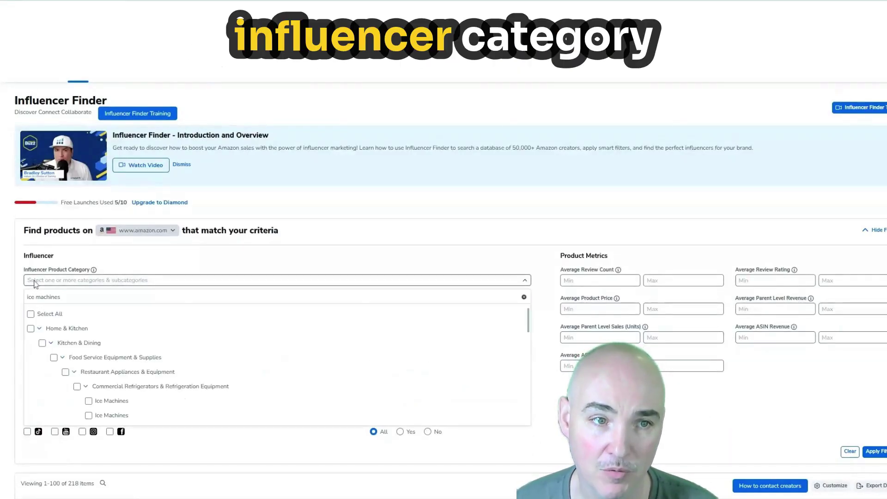
click(31, 328)
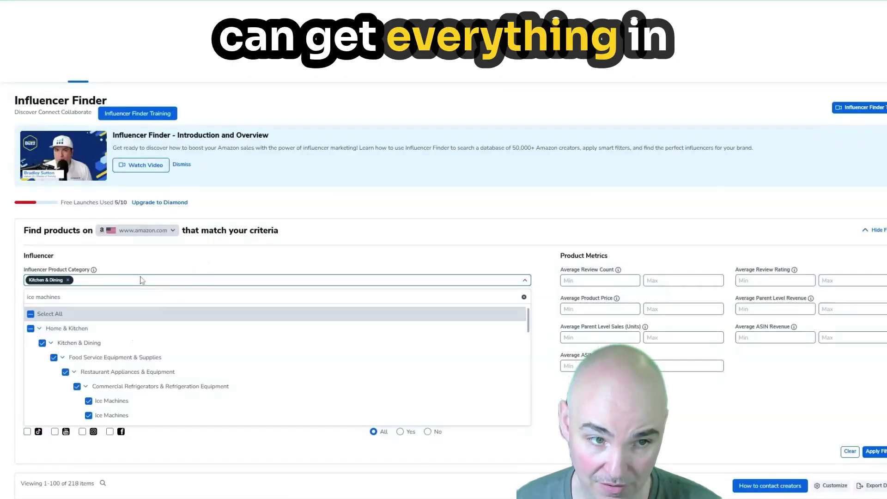
click(187, 263)
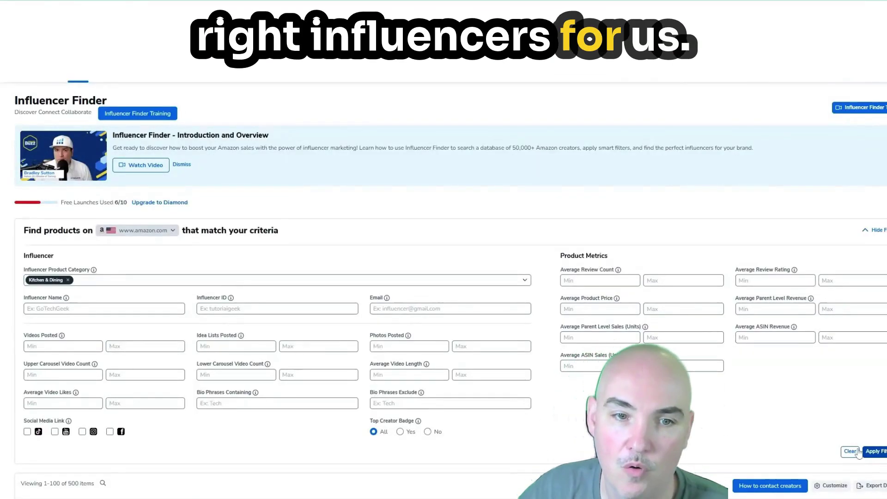
Look through the Kitchen & Dining influencers sorted by email and examine their contact emails and social media links.
scroll(564, 306, down, 7)
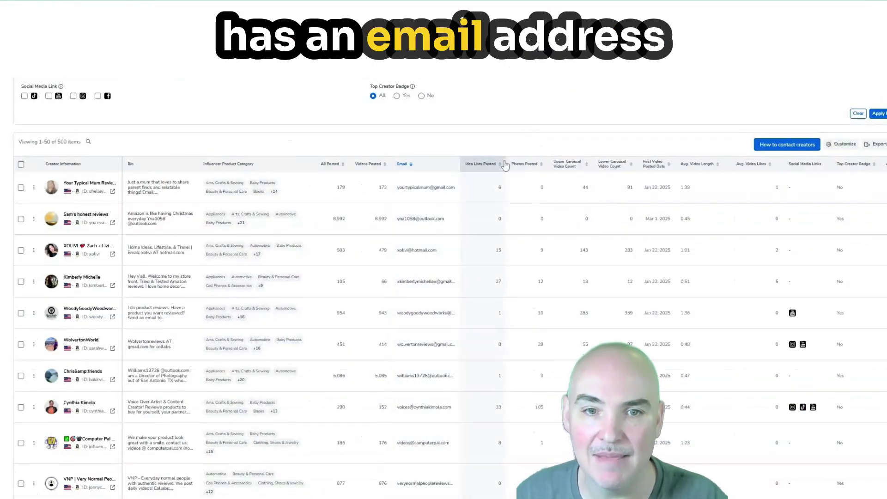
scroll(505, 165, down, 15)
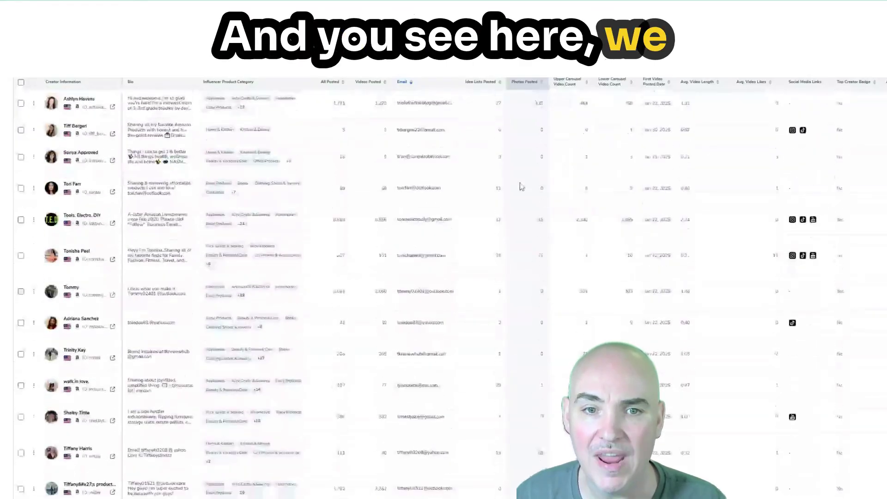
scroll(520, 188, up, 8)
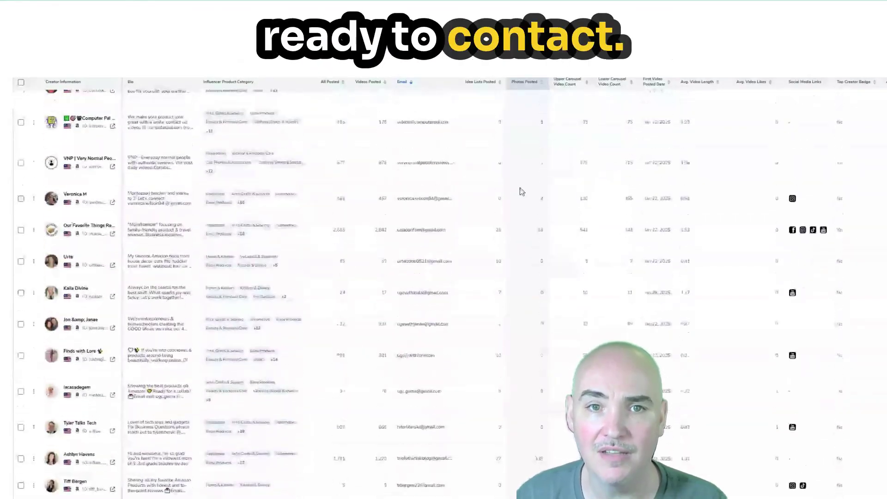
scroll(522, 192, up, 10)
scroll(531, 188, down, 1)
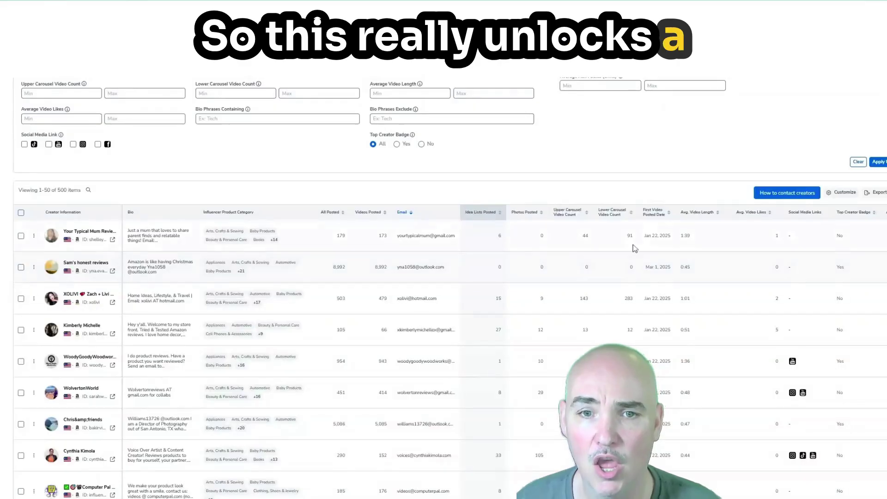
Open the overview of available Helium 10 tools.
scroll(636, 250, down, 20)
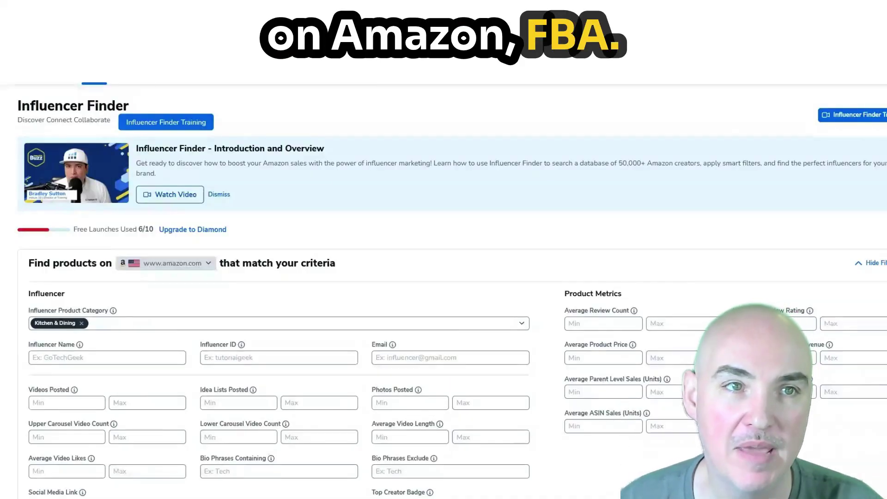
click(94, 74)
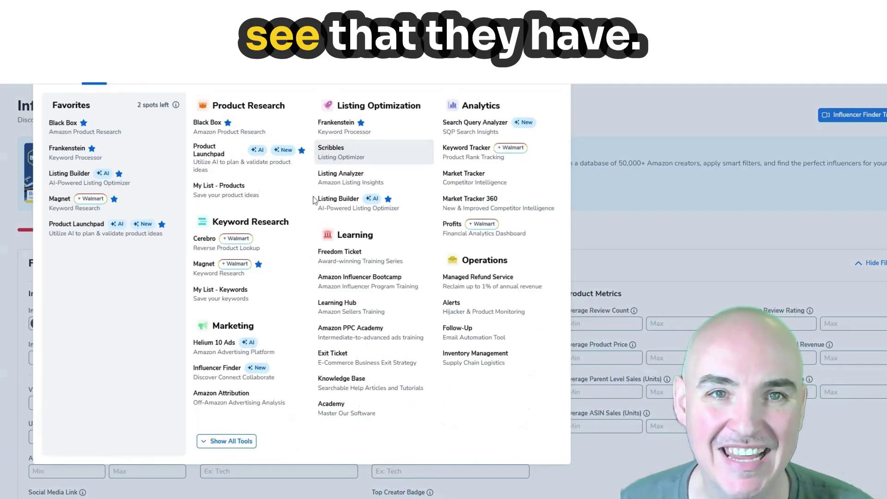